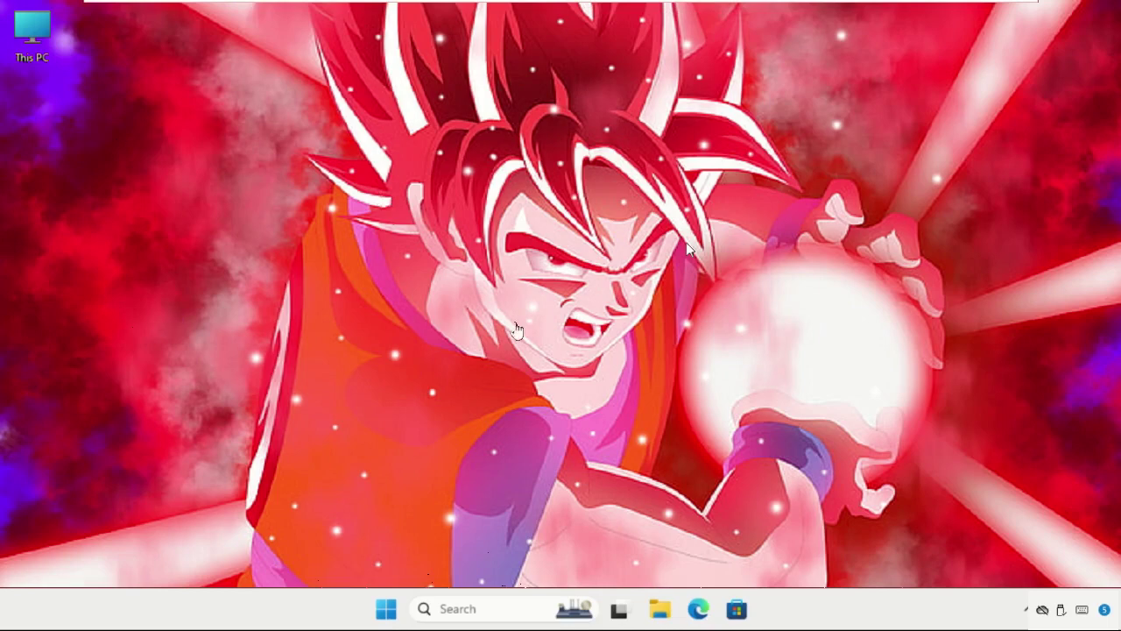
Step: Bring up the Win+X quick-link menu listing Installed apps, Device Manager, Terminal, Settings and Run
click(688, 249)
Step: Confirm Filter keys is Off under Settings > Accessibility > Keyboard, then close Settings
right_click(390, 612)
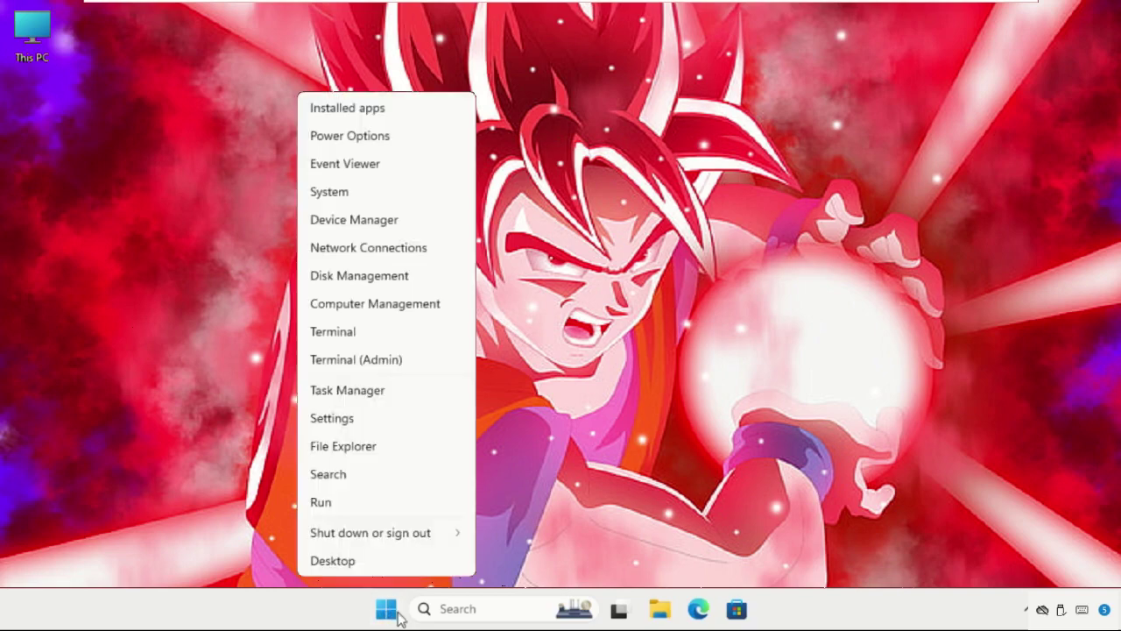
click(366, 421)
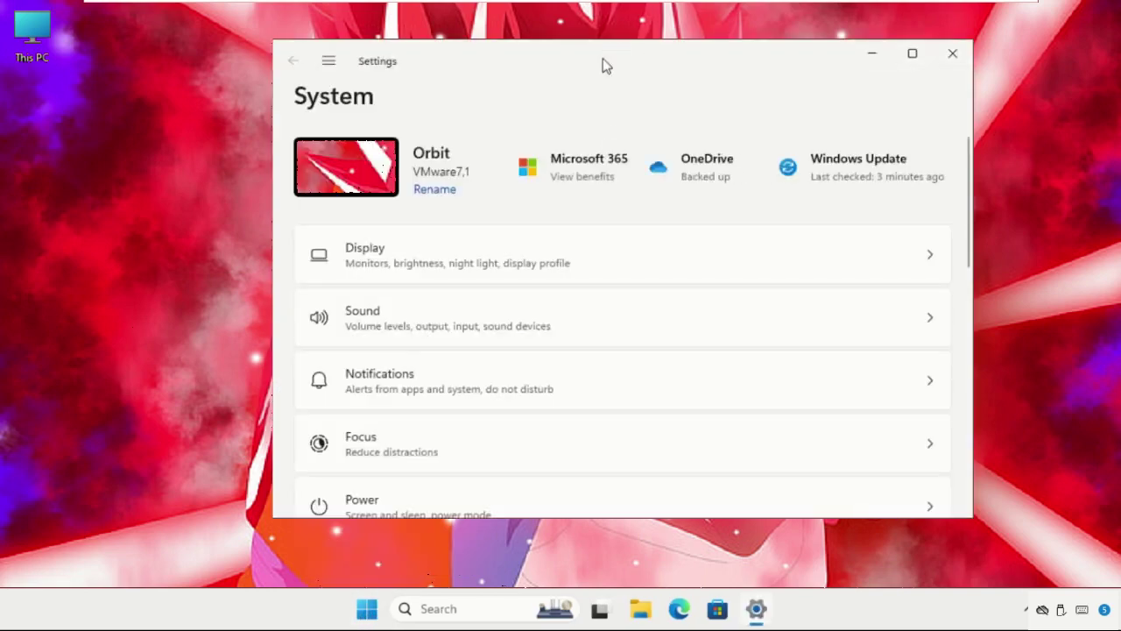
double_click(603, 56)
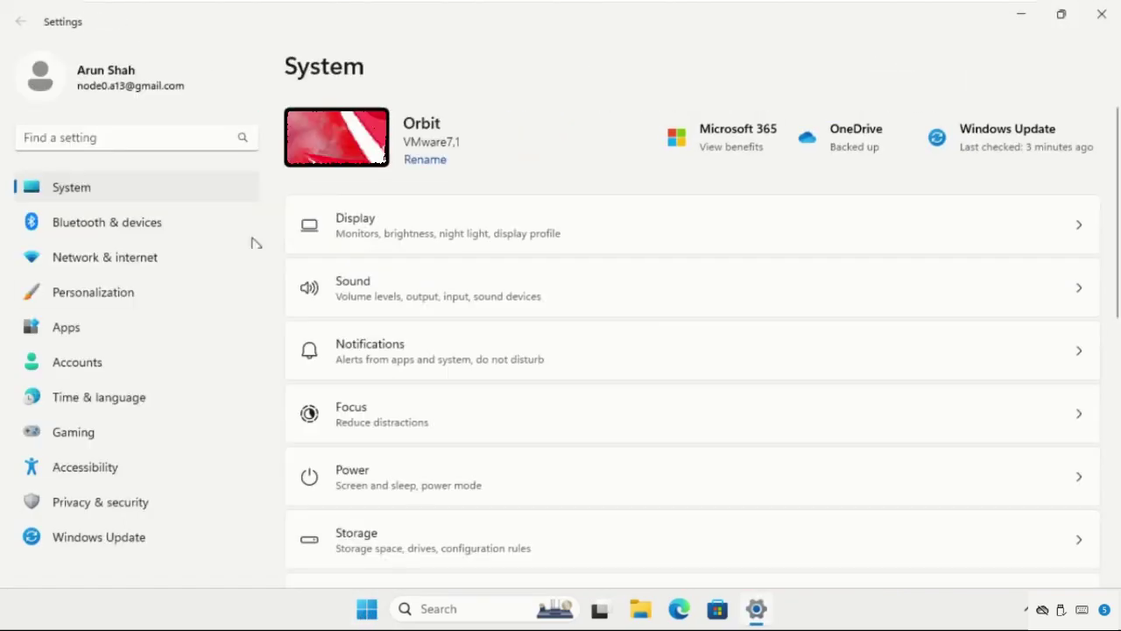
click(82, 471)
double_click(488, 20)
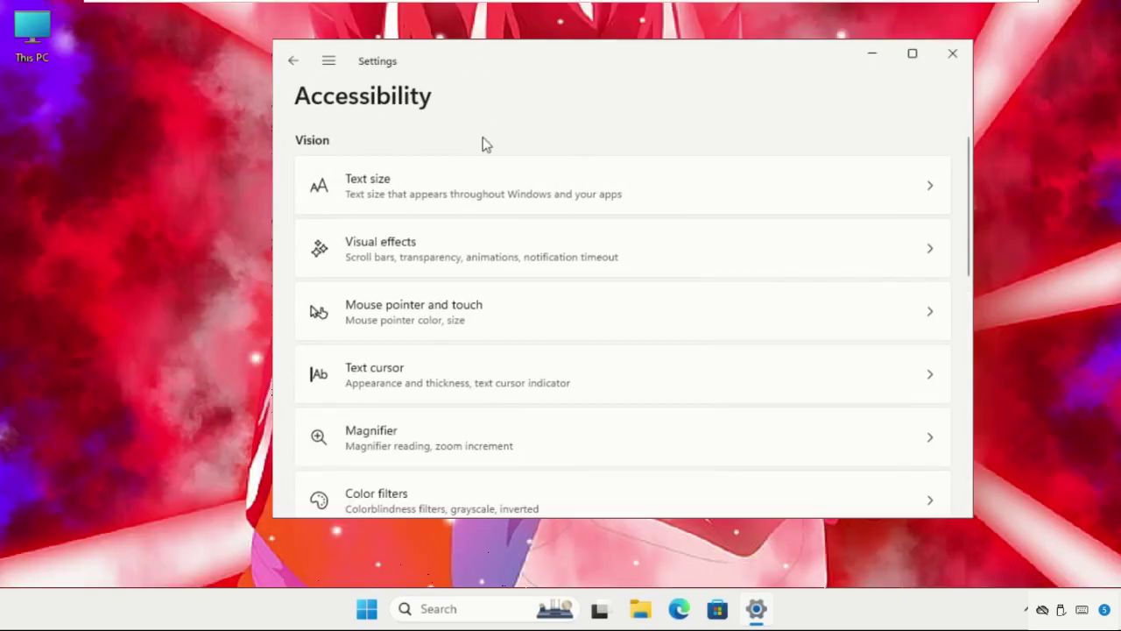
scroll(499, 236, down, 1)
scroll(503, 243, down, 6)
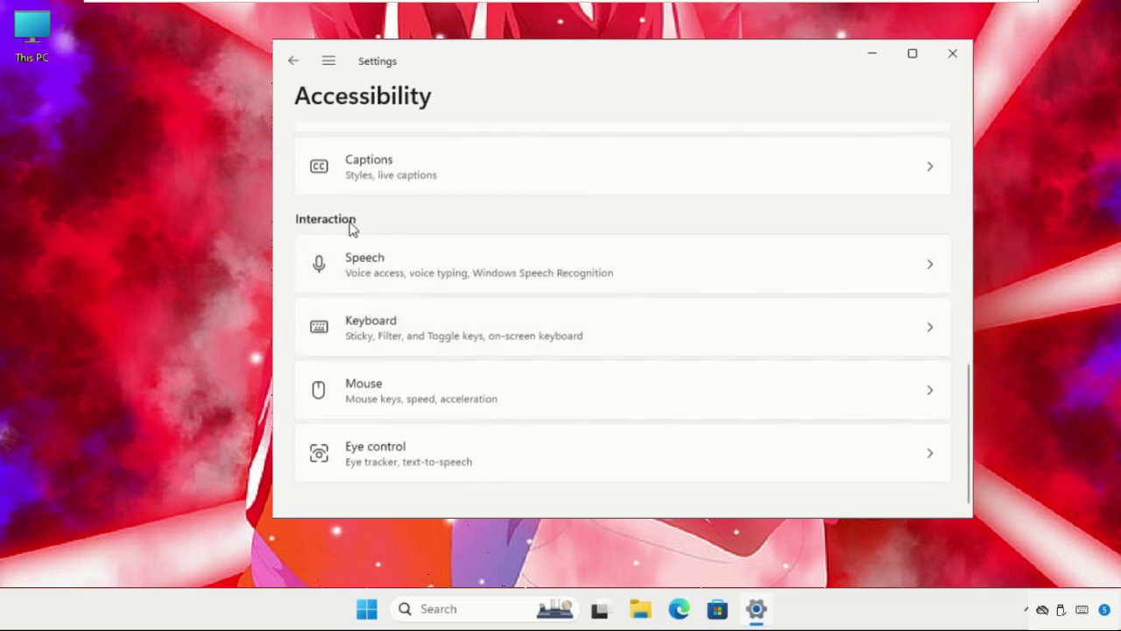
click(928, 337)
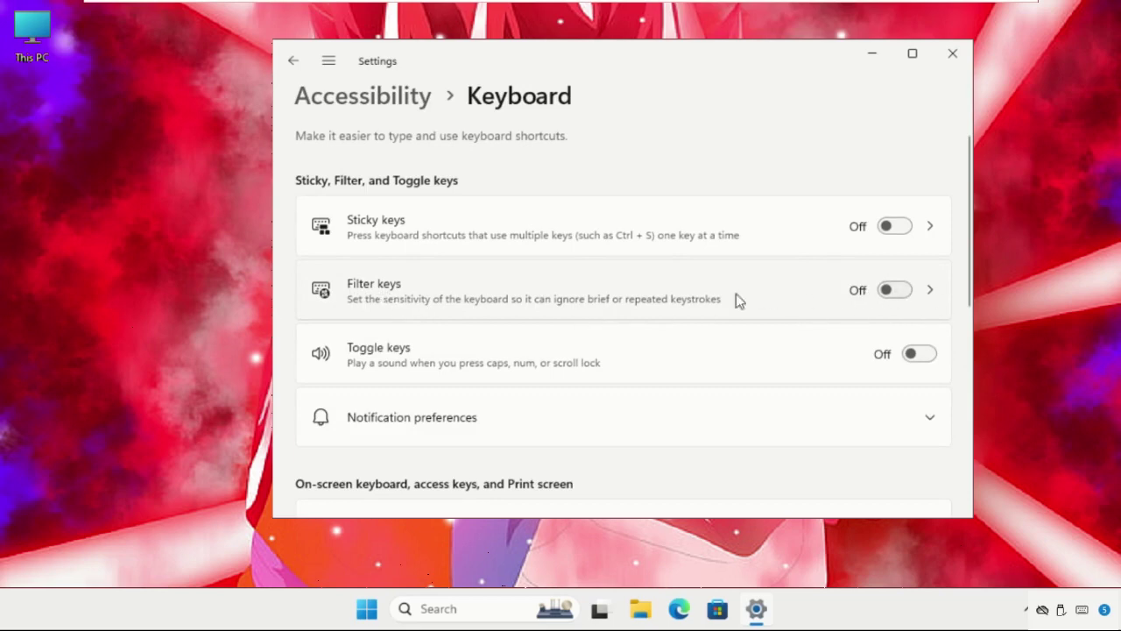
click(960, 65)
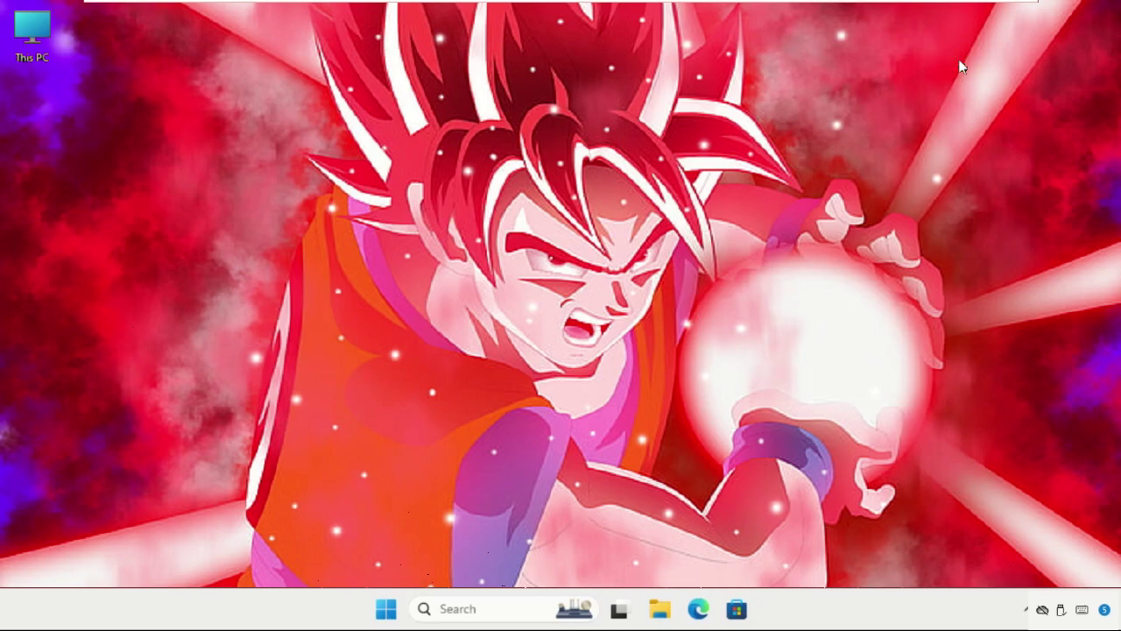
Step: Run 'control keyboard' from the Run dialog to open Keyboard Properties
right_click(385, 610)
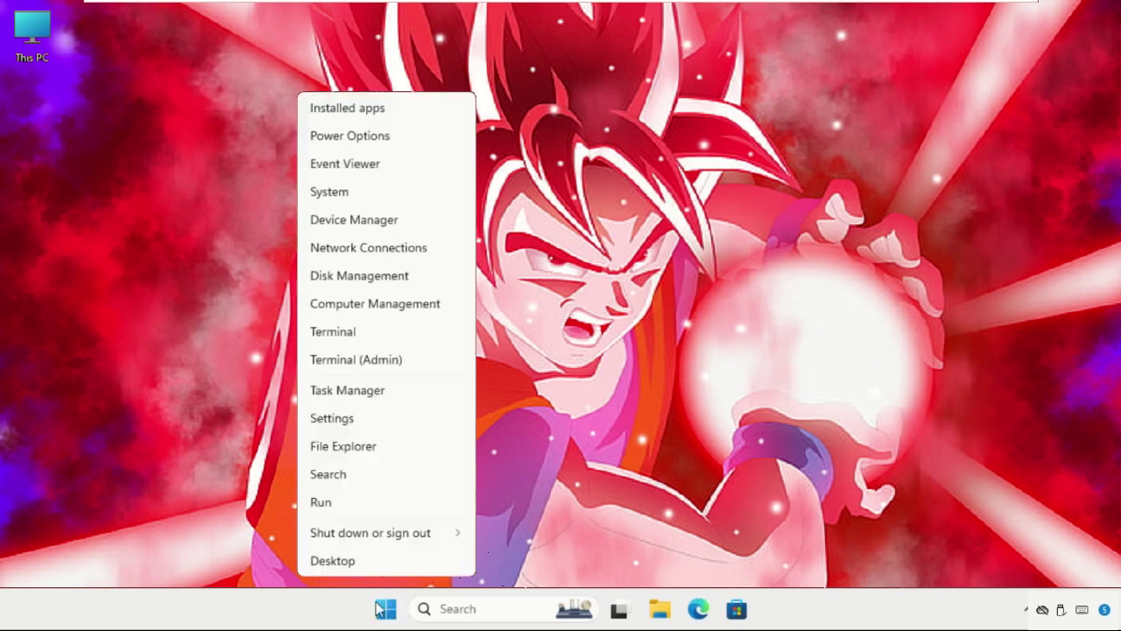
click(370, 510)
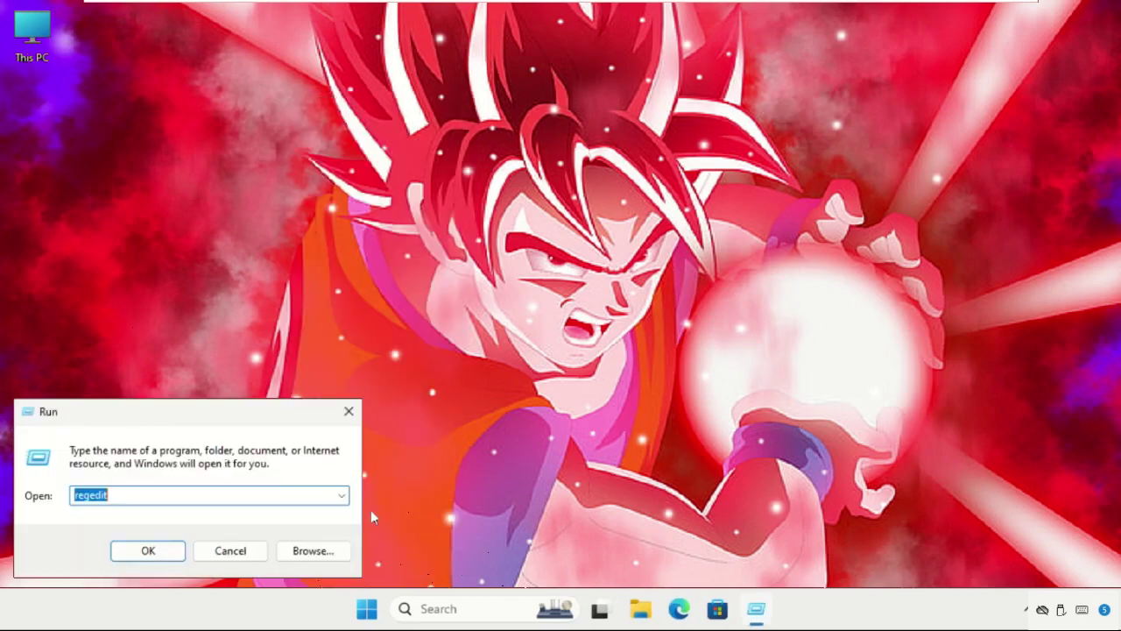
drag(158, 421, 630, 132)
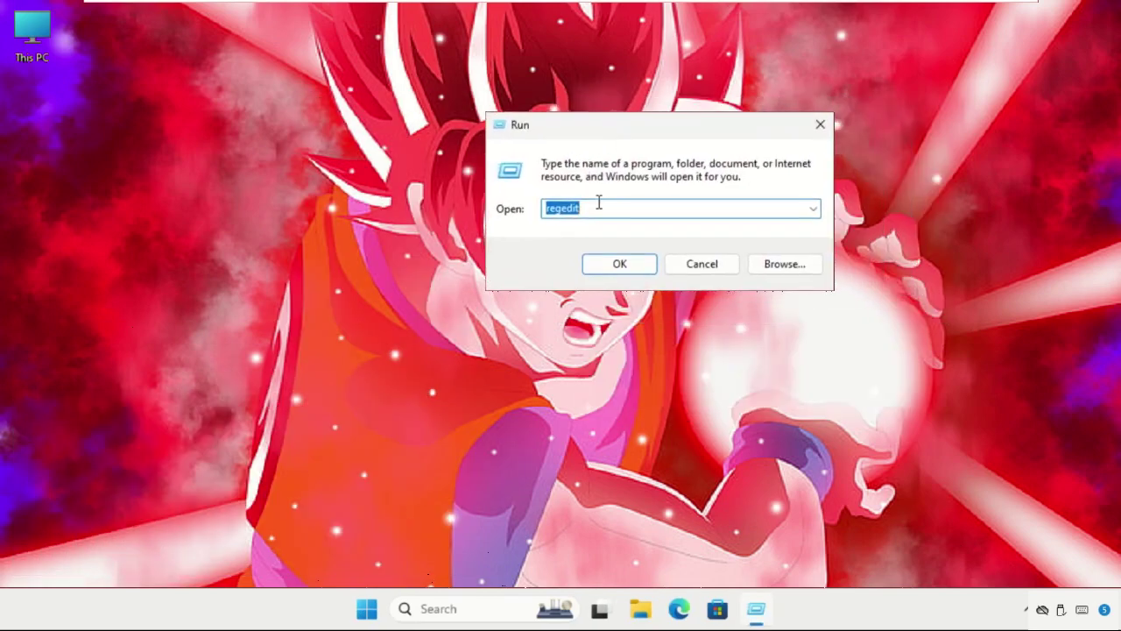
key(BackSpace)
text(contr)
text(ol keyboard)
key(Return)
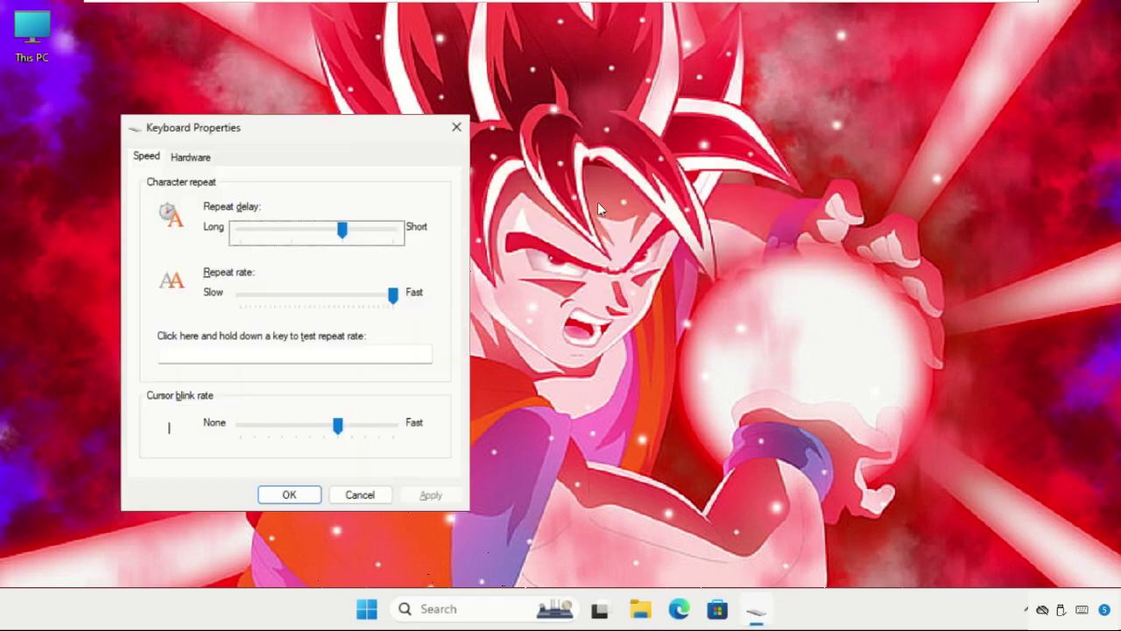
Step: Drag the Repeat rate slider to Fast and close Keyboard Properties
drag(345, 147, 639, 127)
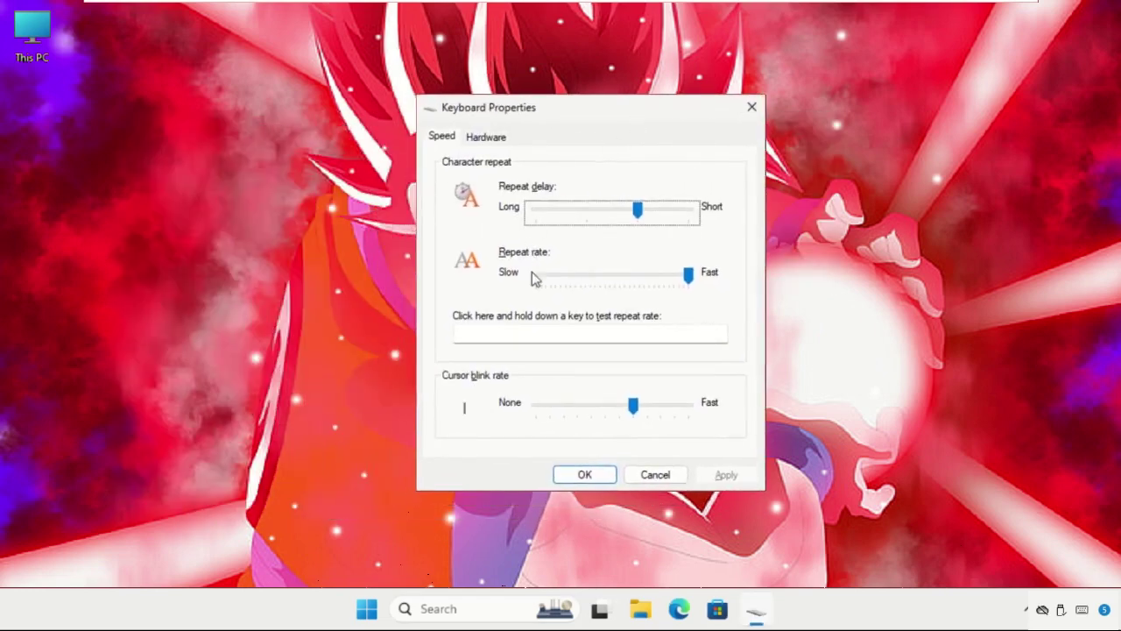
click(691, 282)
mouse_move(690, 282)
mouse_down()
mouse_move(721, 280)
mouse_move(709, 283)
mouse_up()
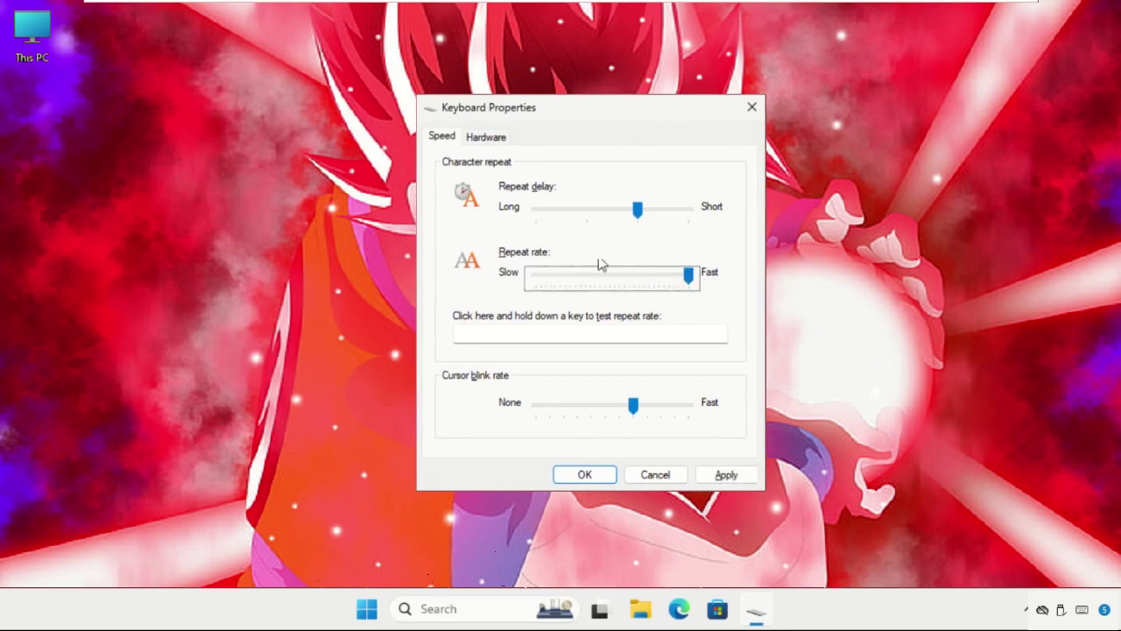
click(751, 108)
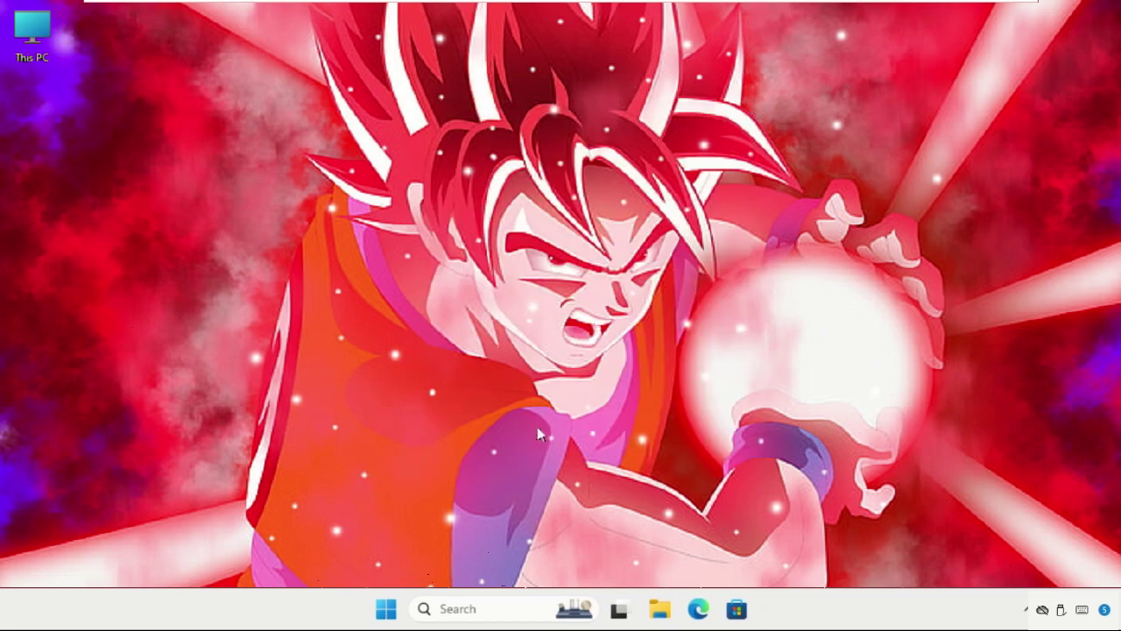
Step: Open the Driver tab of Standard PS/2 Keyboard's properties under Keyboards in Device Manager
right_click(387, 609)
click(378, 229)
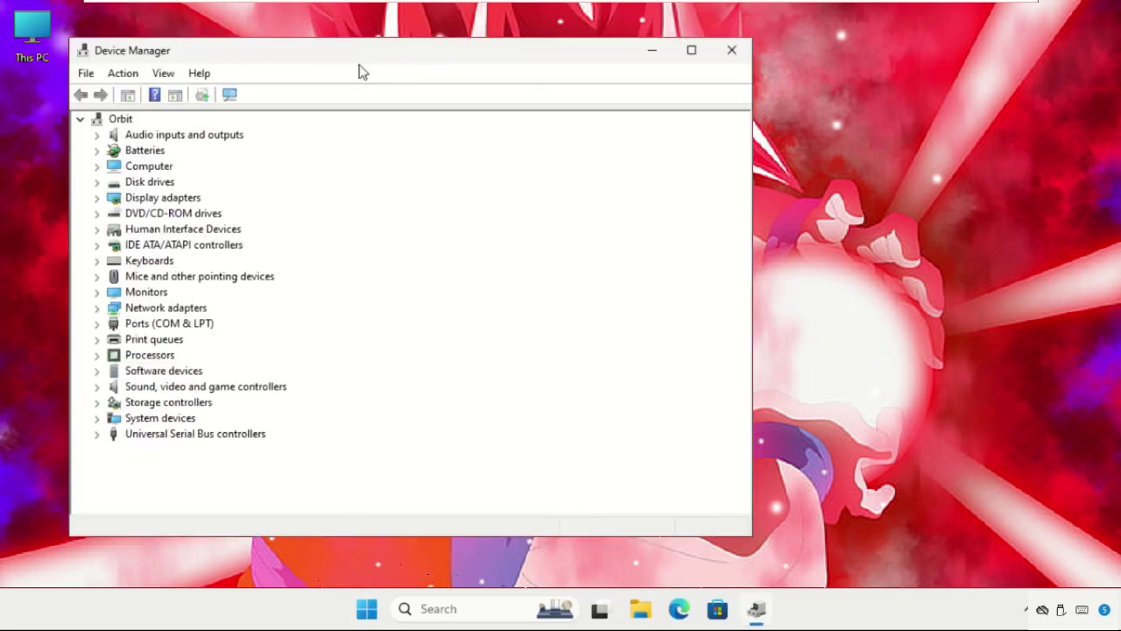
drag(360, 63, 564, 67)
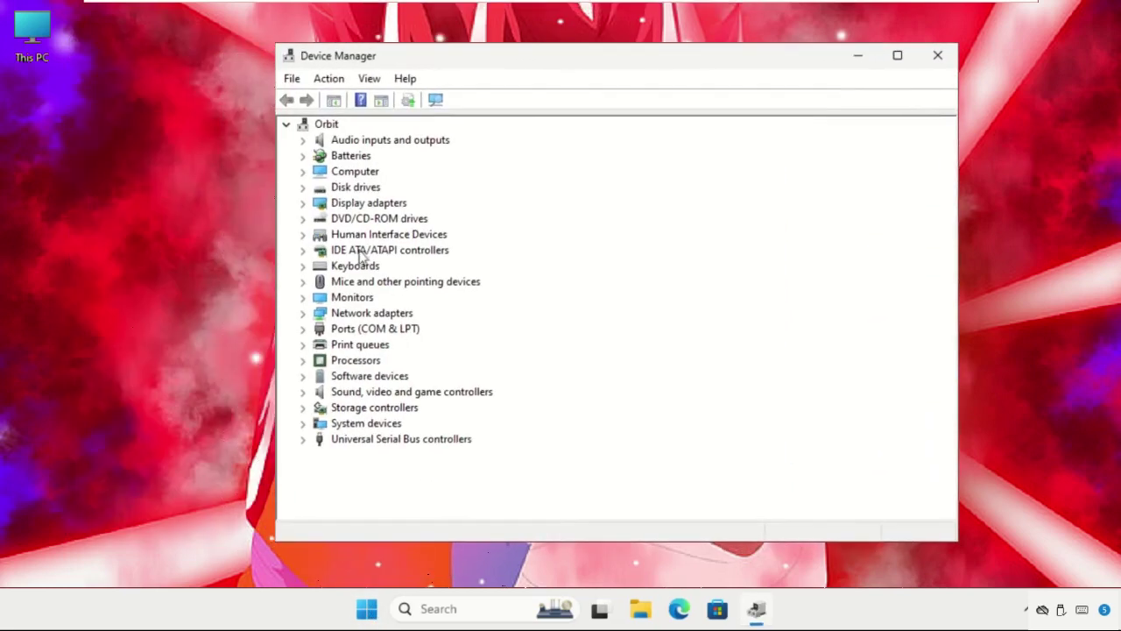
click(303, 267)
right_click(406, 289)
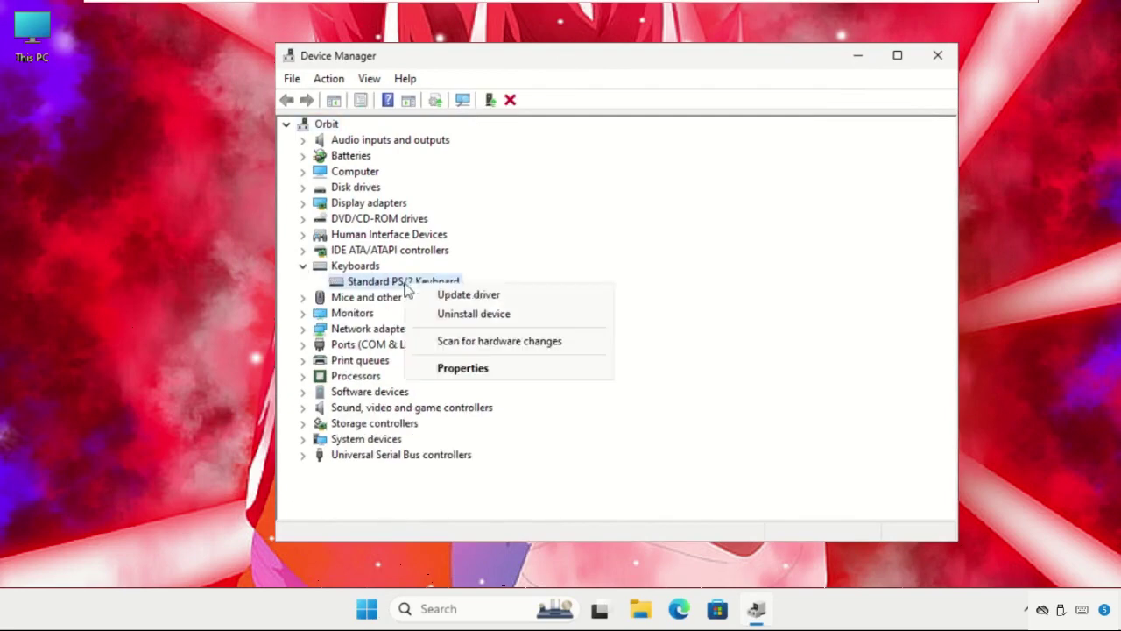
click(471, 369)
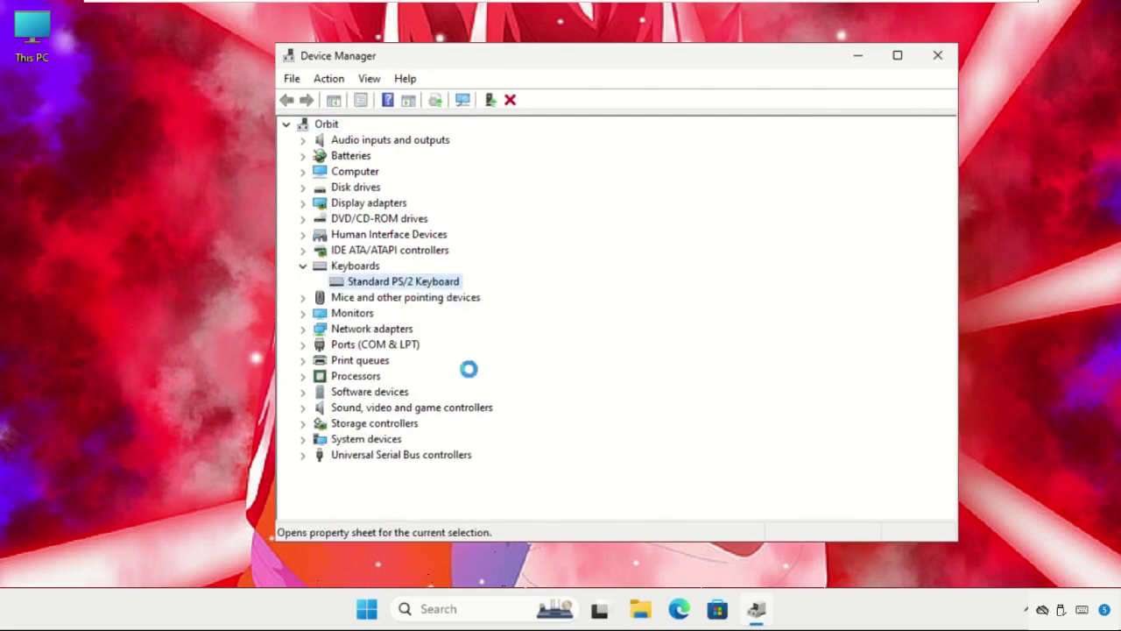
click(512, 137)
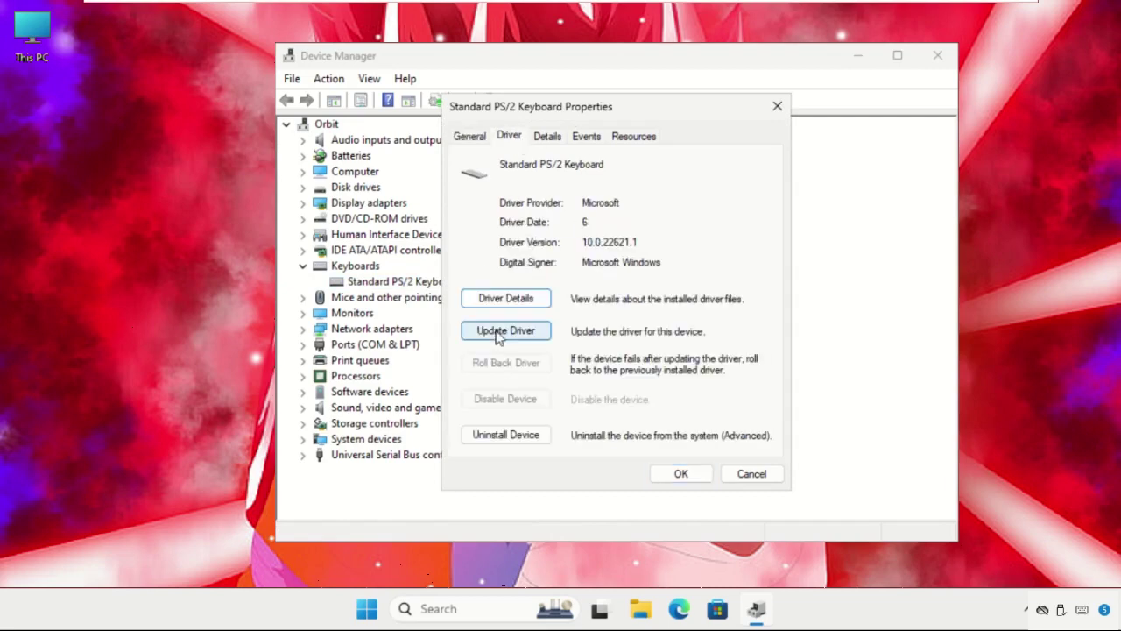
Step: Search automatically for an updated keyboard driver, find it current, and close all windows
click(498, 334)
drag(601, 112, 336, 139)
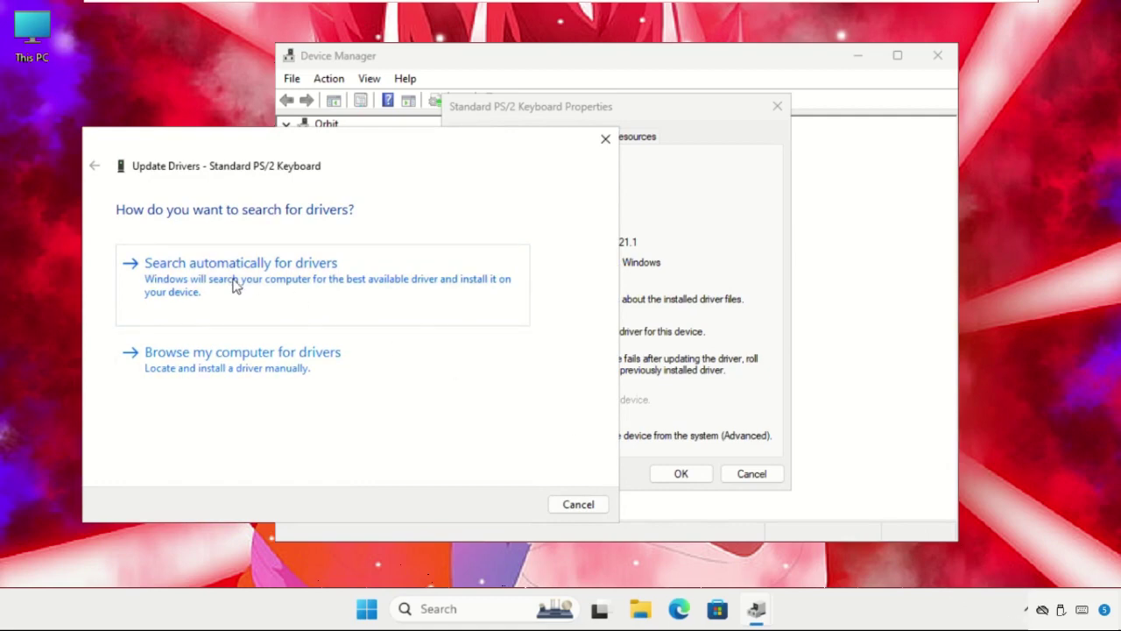
click(286, 290)
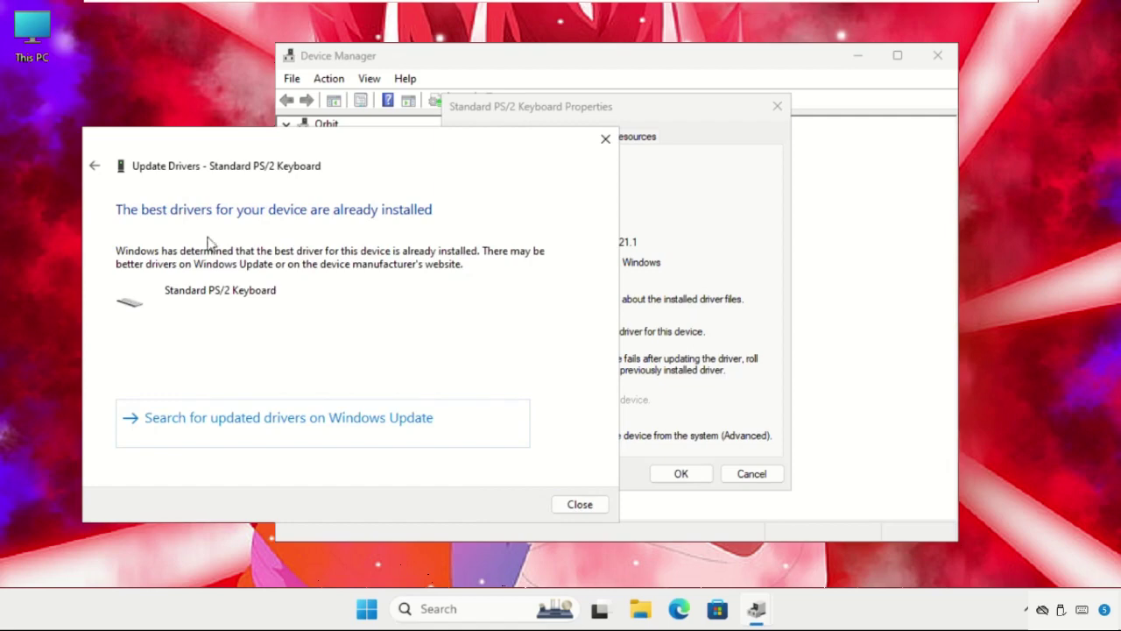
click(606, 139)
click(776, 107)
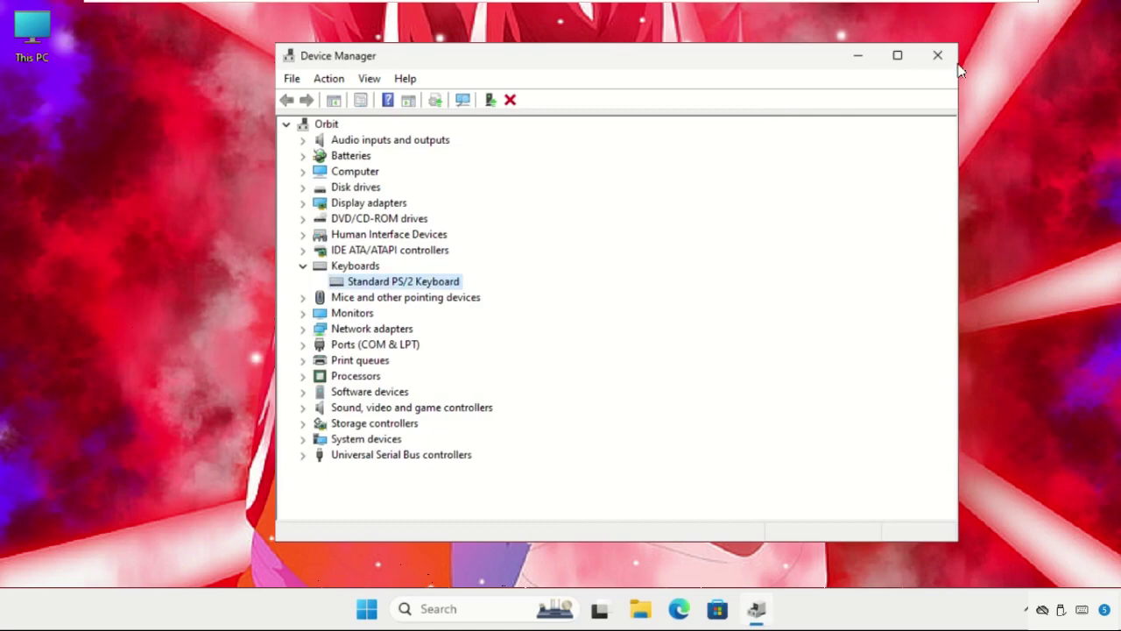
click(937, 55)
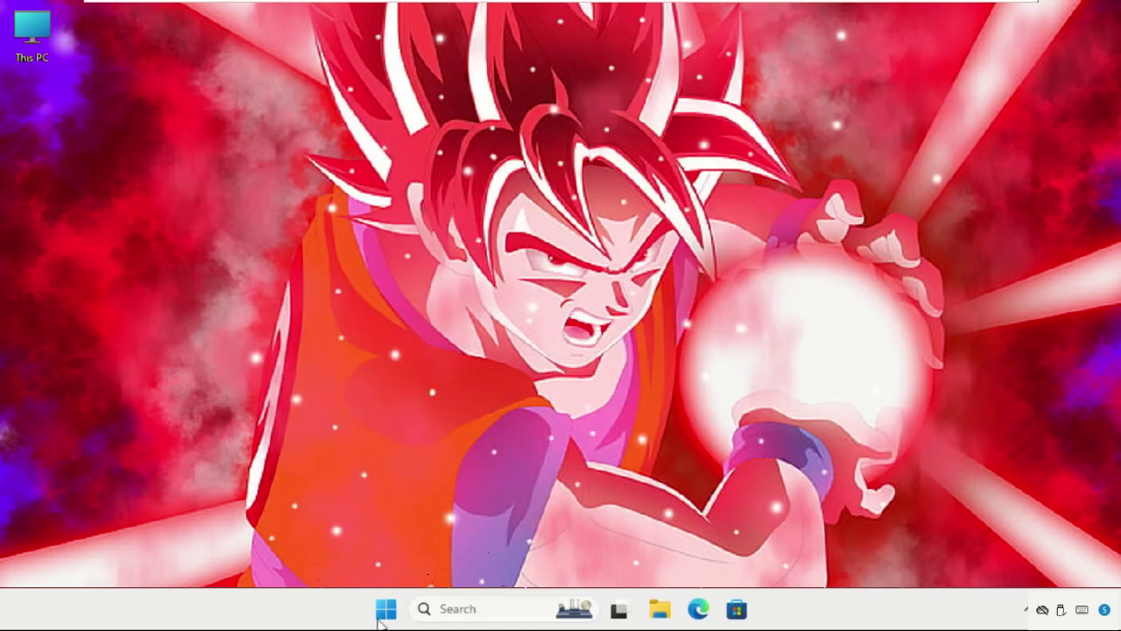
Step: Launch Task Manager via a 'task' search and start browsing for a new task program
click(503, 608)
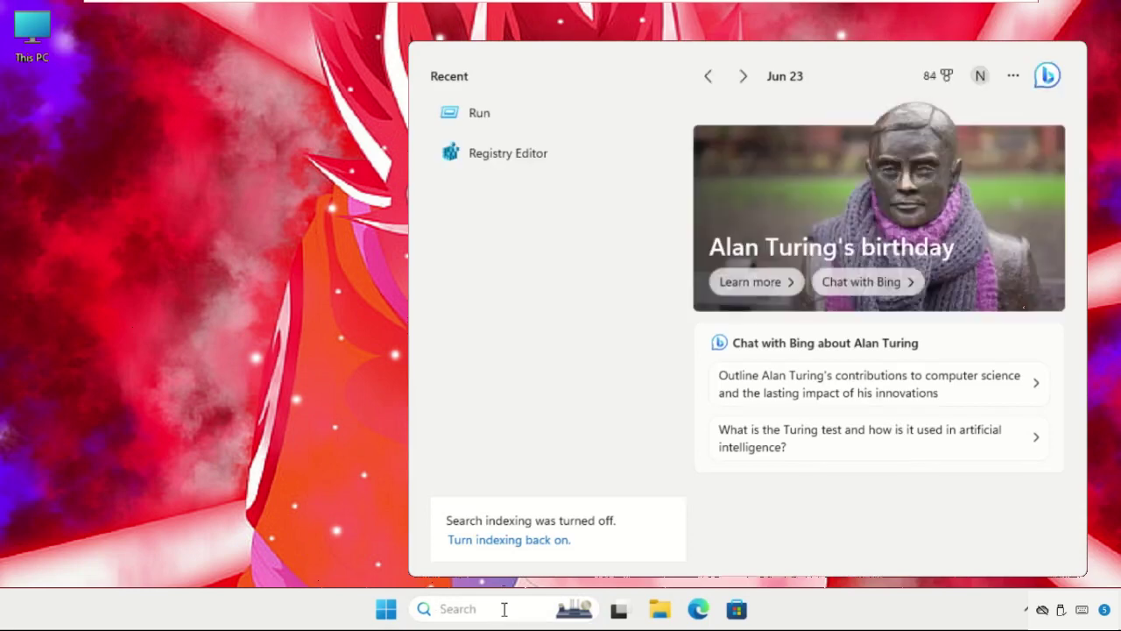
text(task)
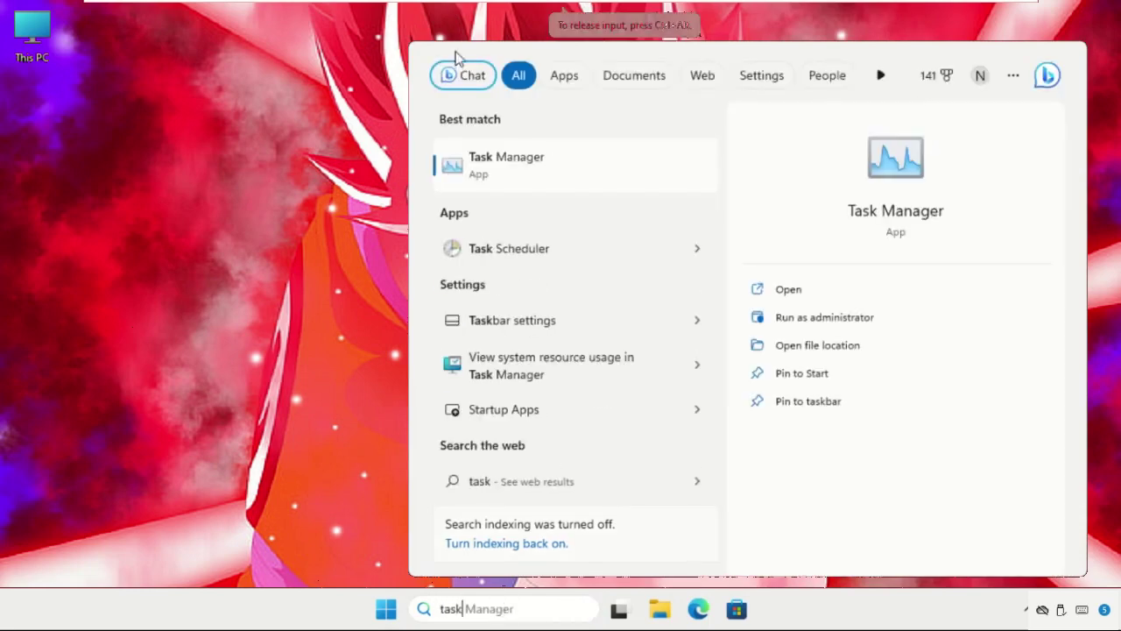
click(542, 159)
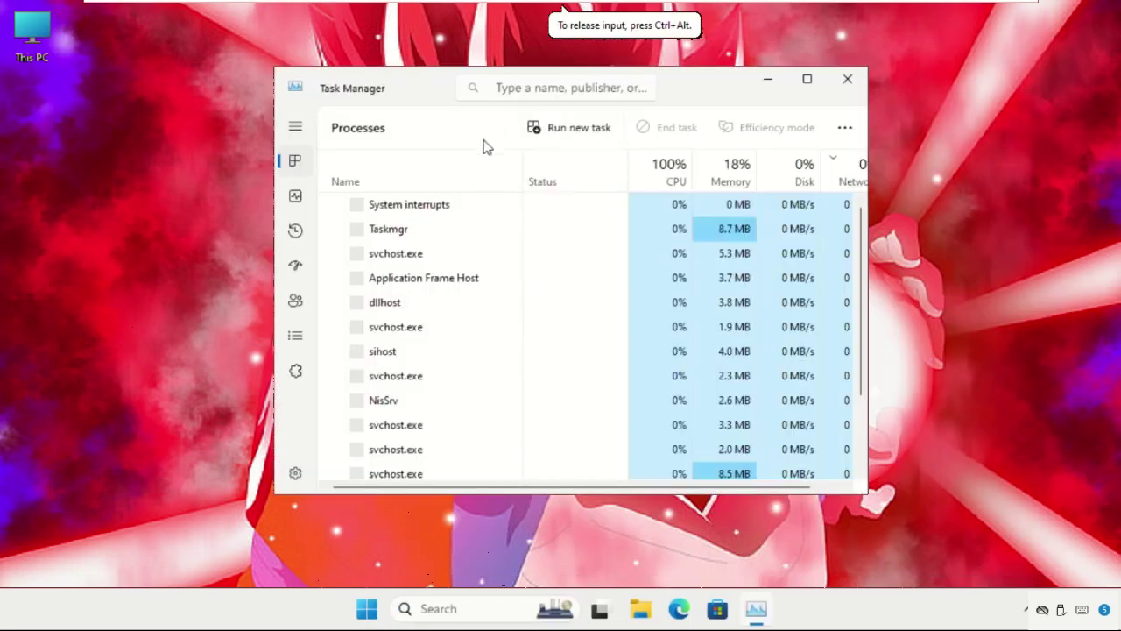
click(568, 133)
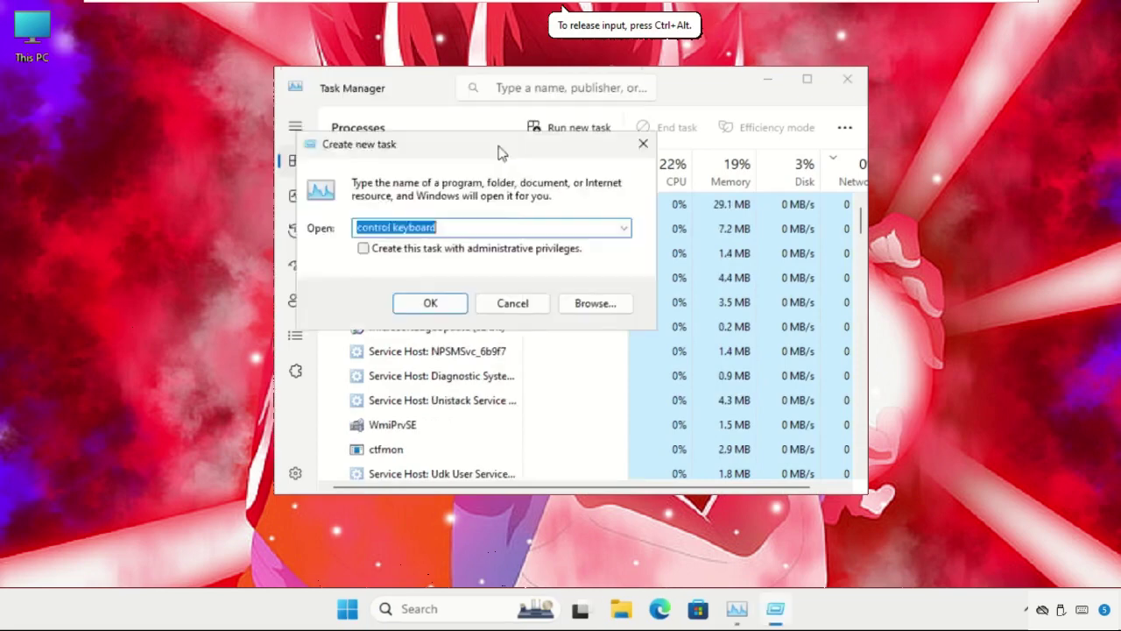
click(679, 421)
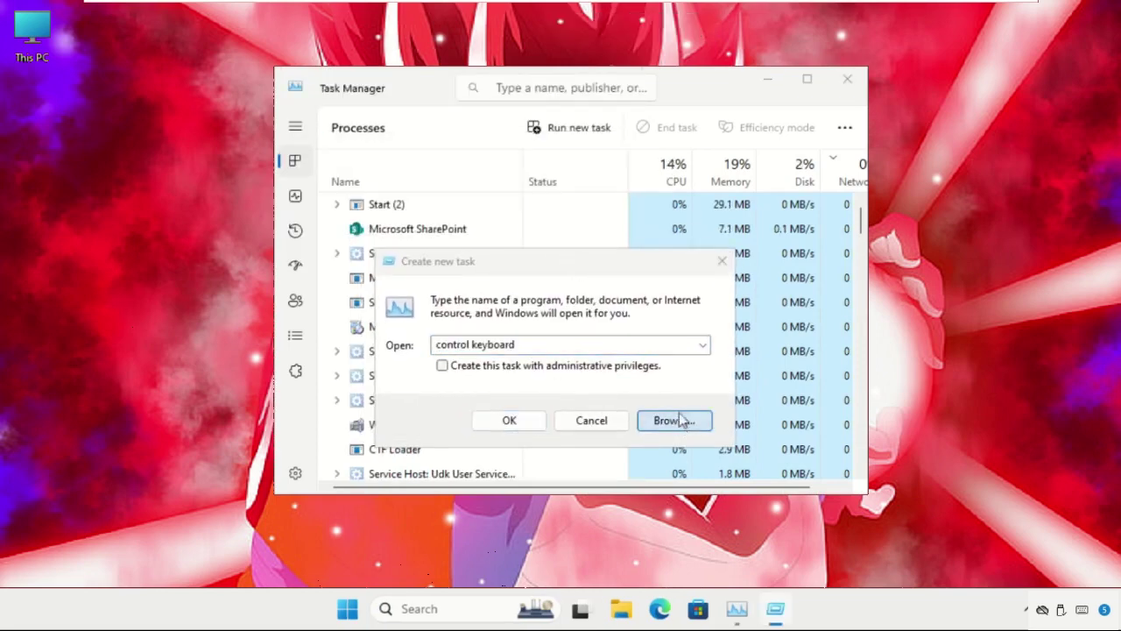
Step: Browse to the C:\Windows\System32 folder in the file picker
drag(556, 160, 320, 77)
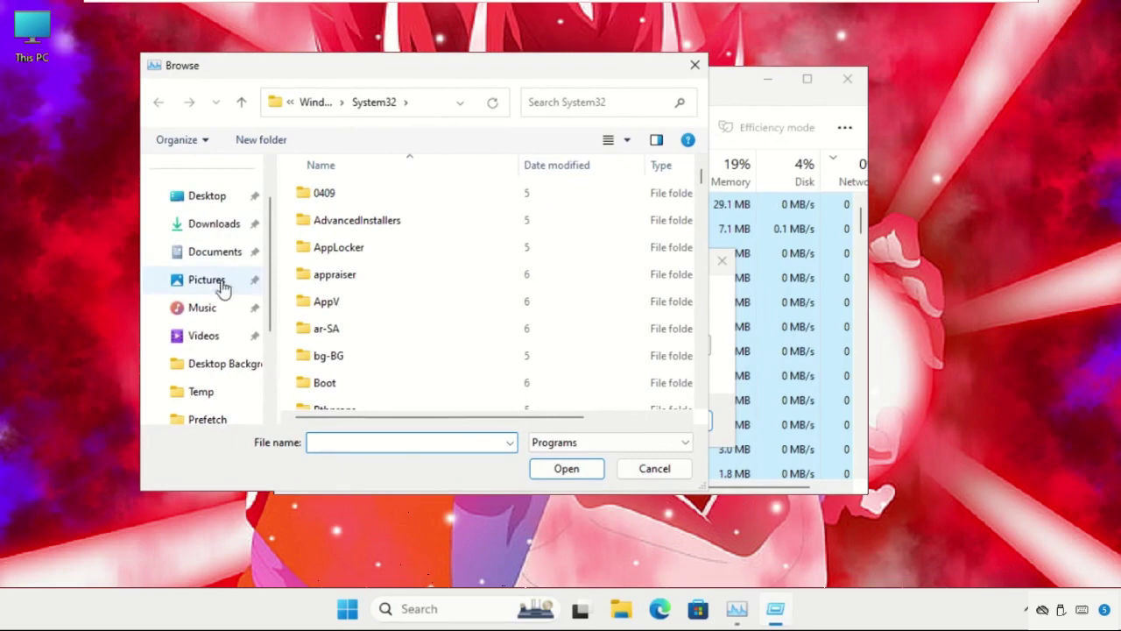
scroll(220, 333, down, 3)
click(216, 339)
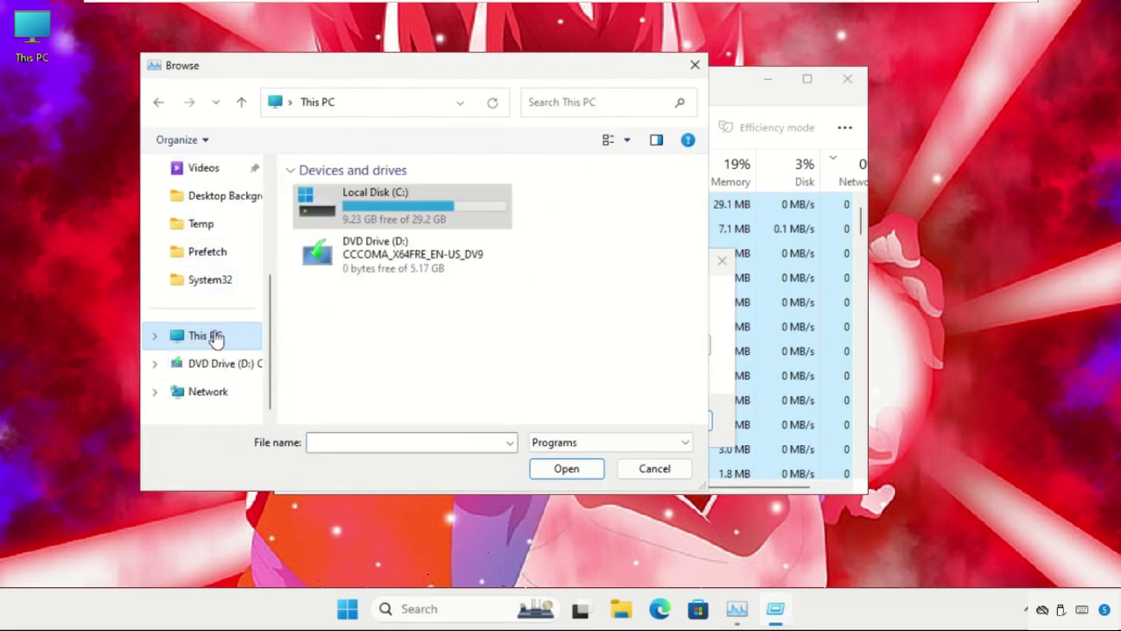
double_click(388, 219)
scroll(392, 217, down, 1)
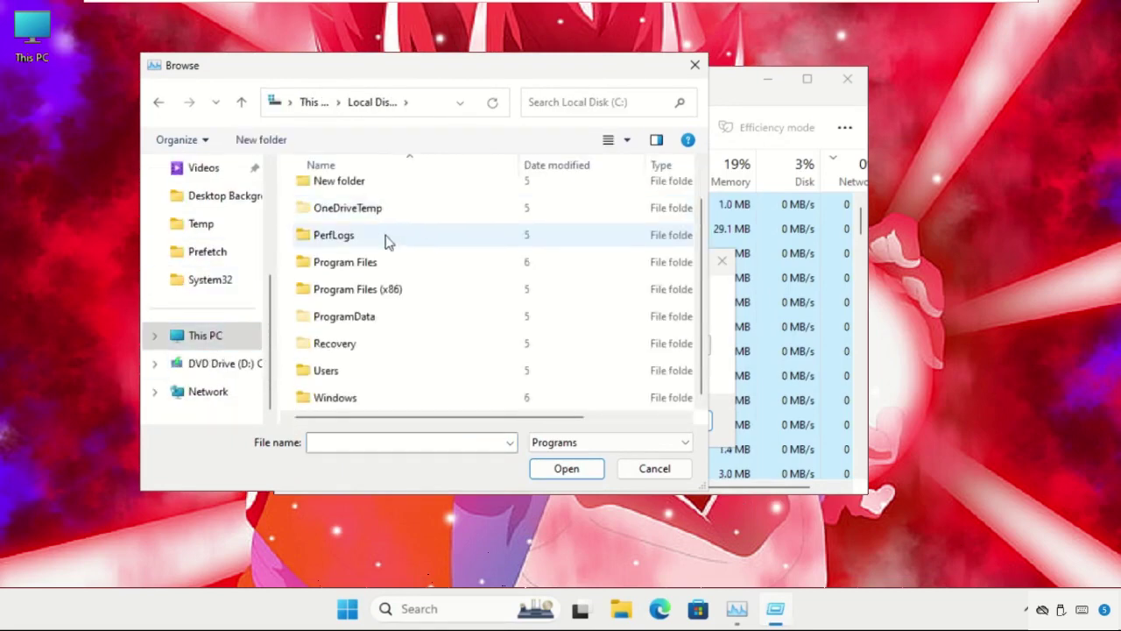
double_click(371, 396)
scroll(371, 320, down, 20)
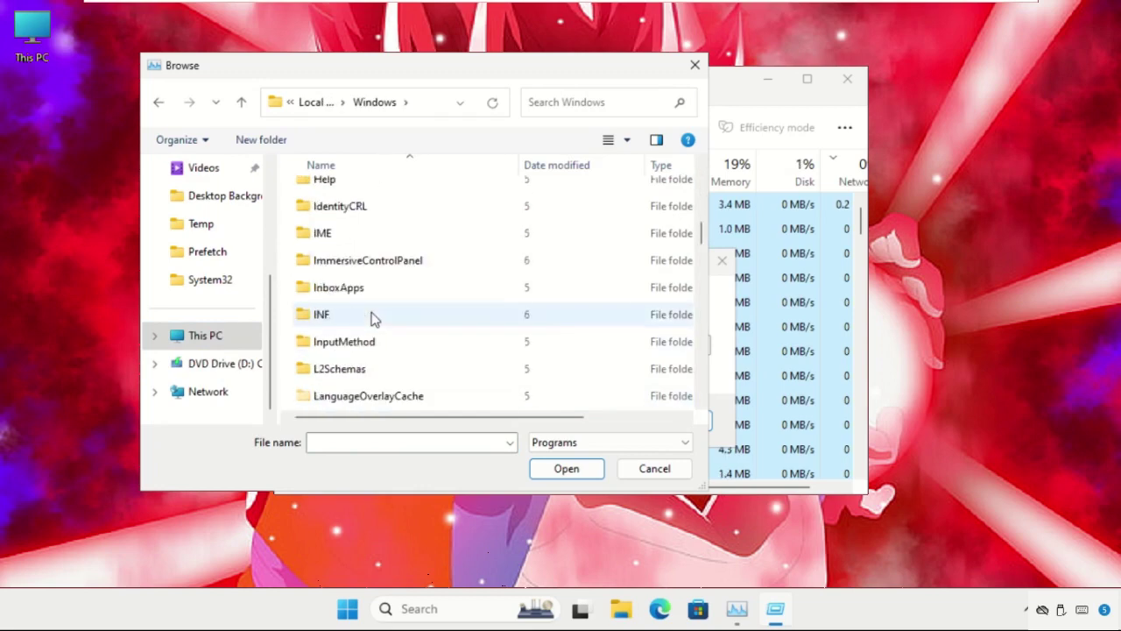
scroll(372, 319, up, 2)
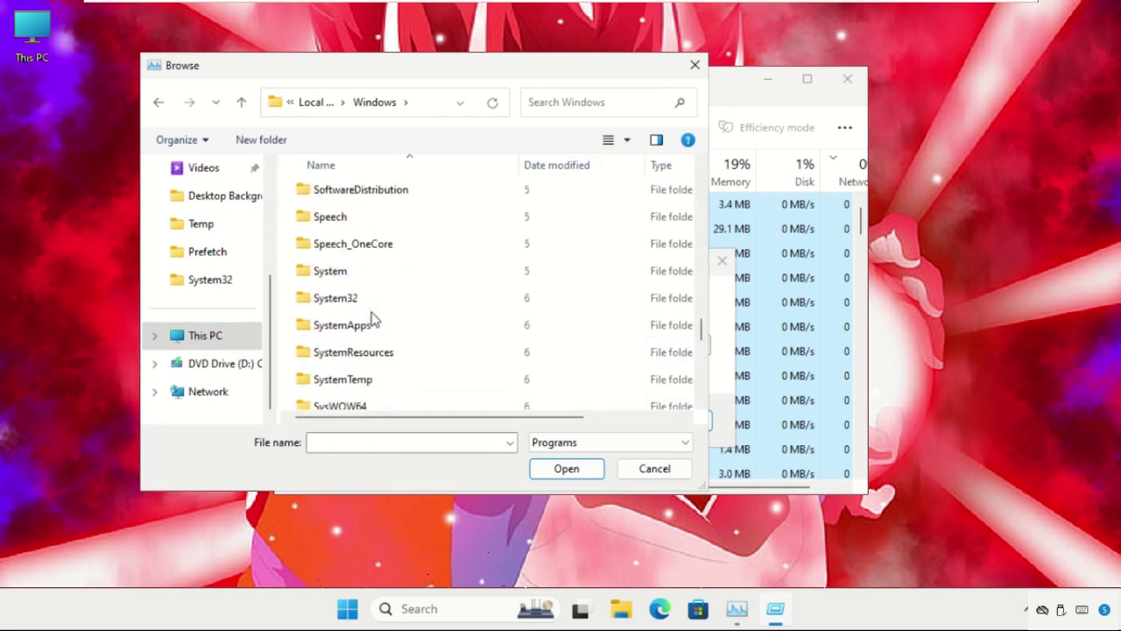
scroll(371, 321, down, 1)
scroll(370, 319, up, 4)
scroll(373, 319, down, 2)
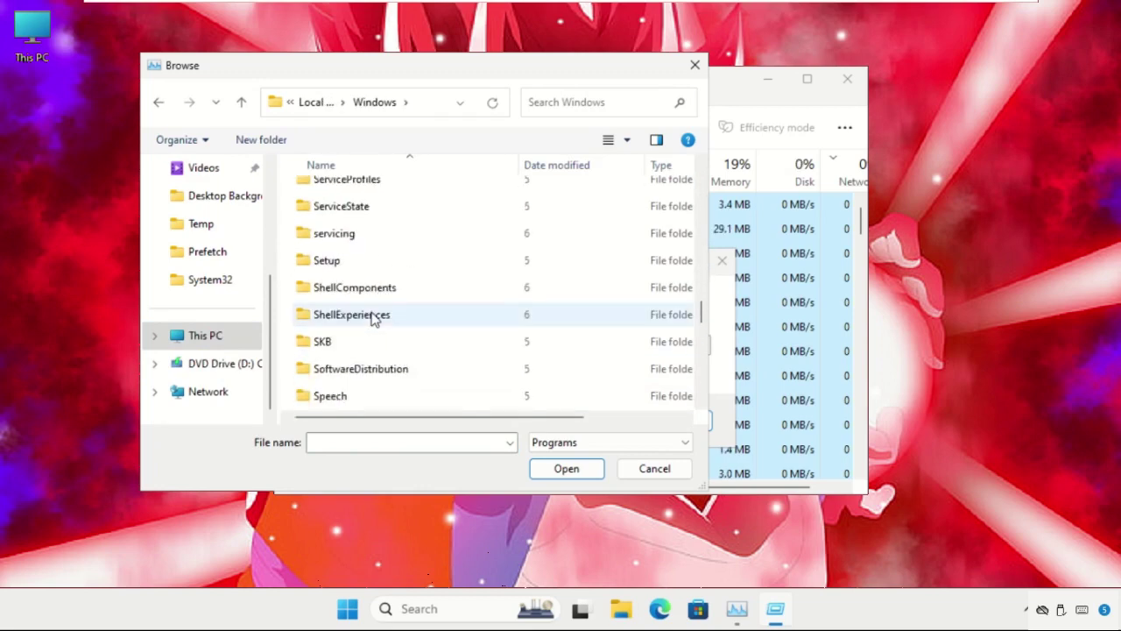
scroll(357, 392, down, 1)
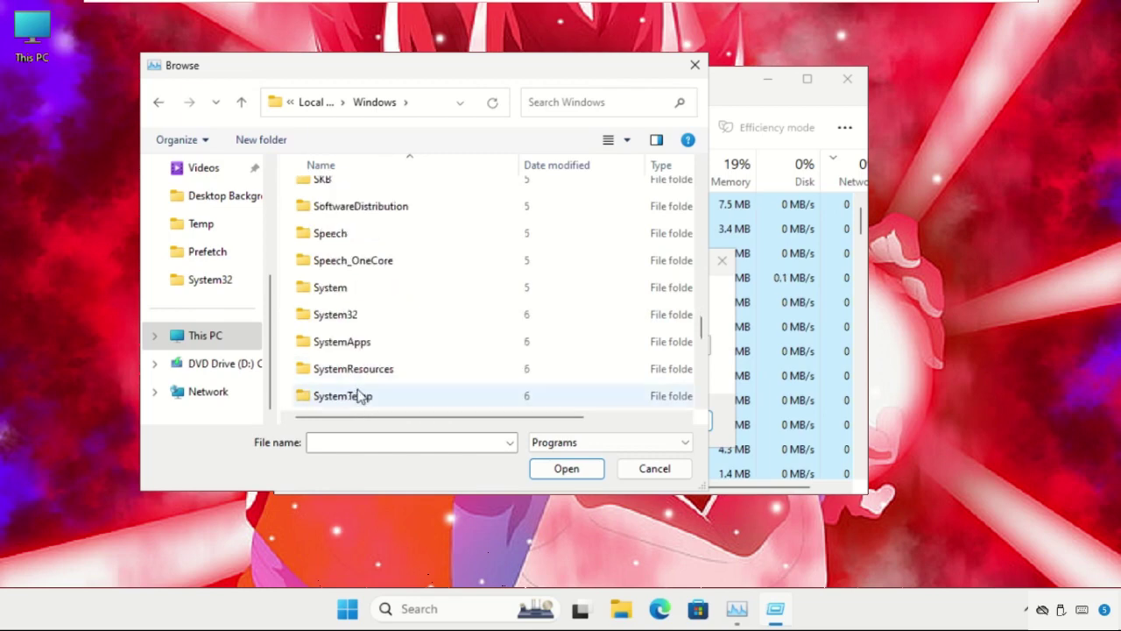
click(357, 317)
double_click(357, 317)
Step: Select cmd.exe and launch it as a new task with administrative privileges
scroll(356, 320, down, 7)
click(358, 319)
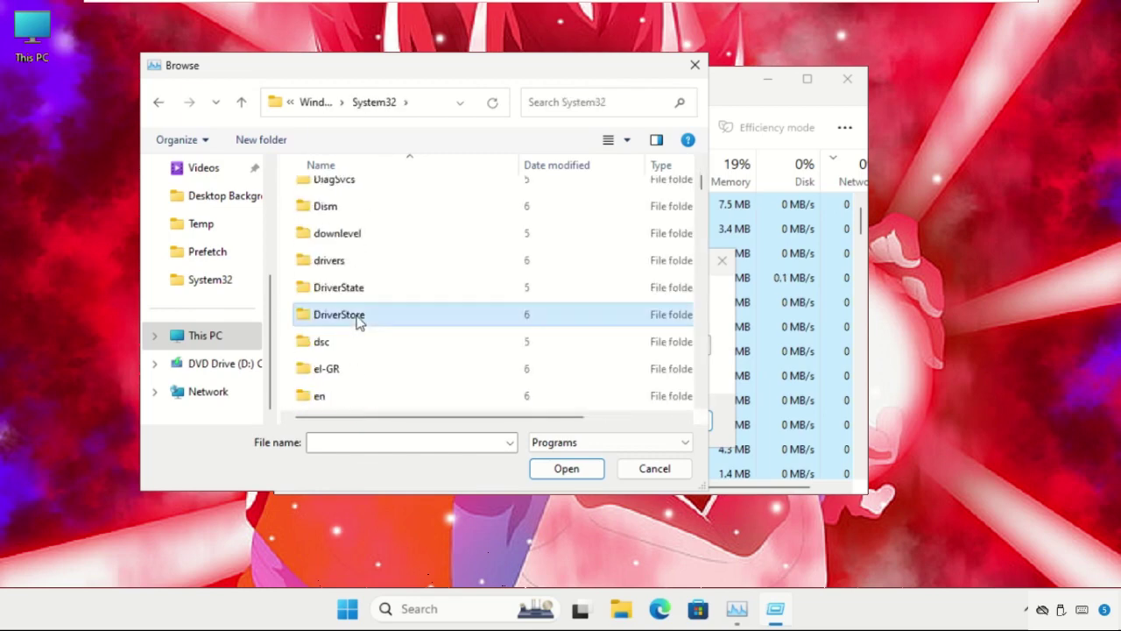
key(c)
key(c)
key(c)
key(c)
key(c)
scroll(355, 321, down, 6)
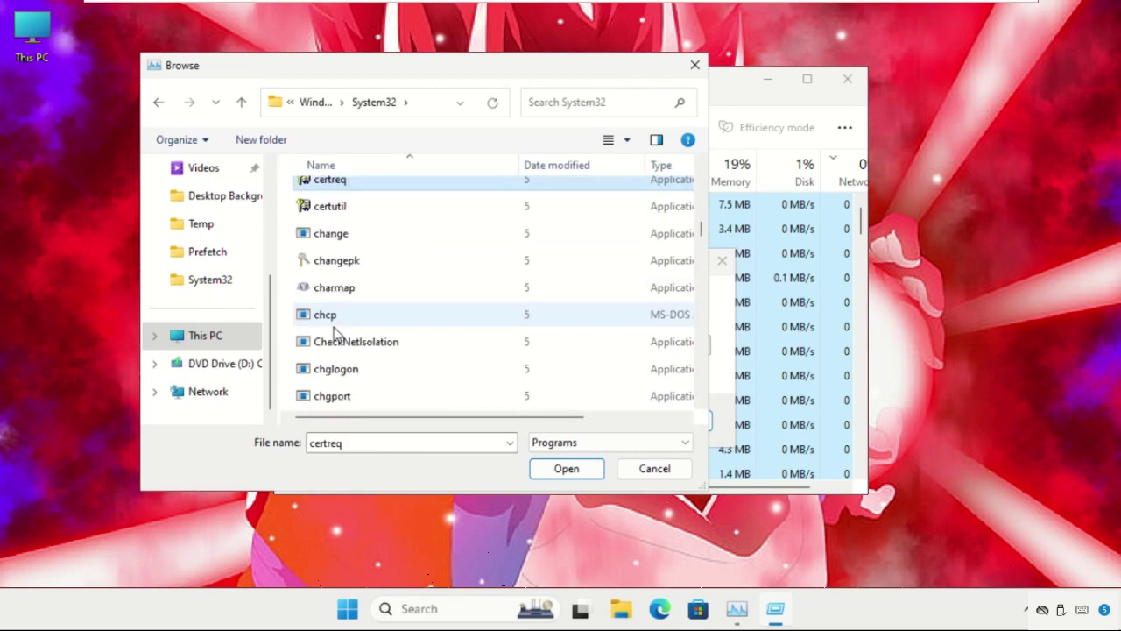
scroll(333, 333, down, 4)
scroll(333, 333, up, 1)
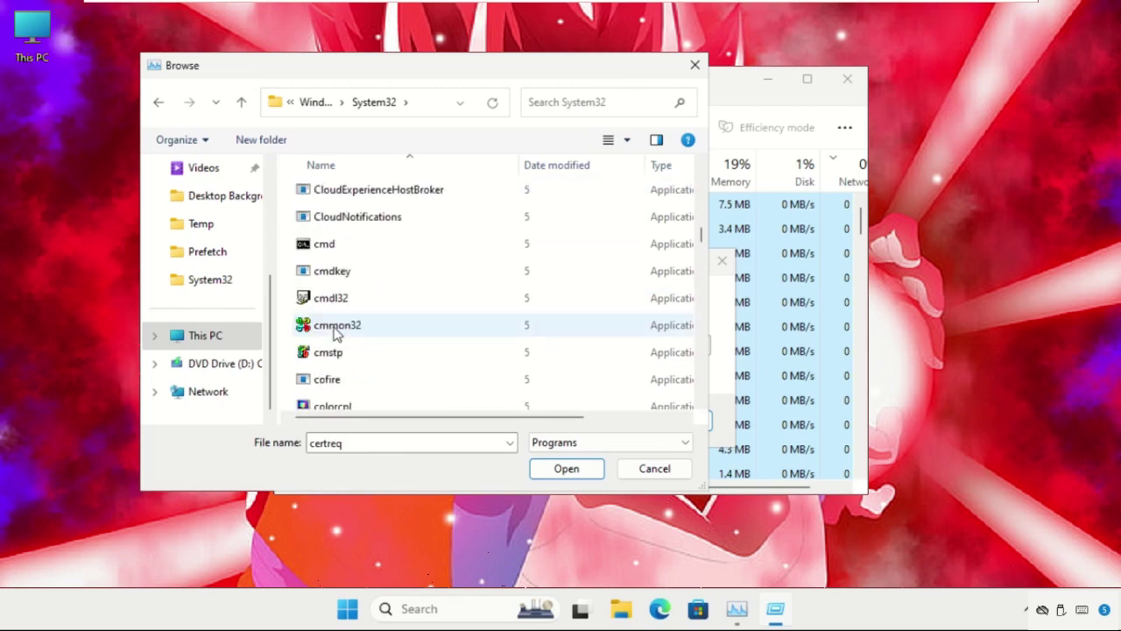
click(336, 251)
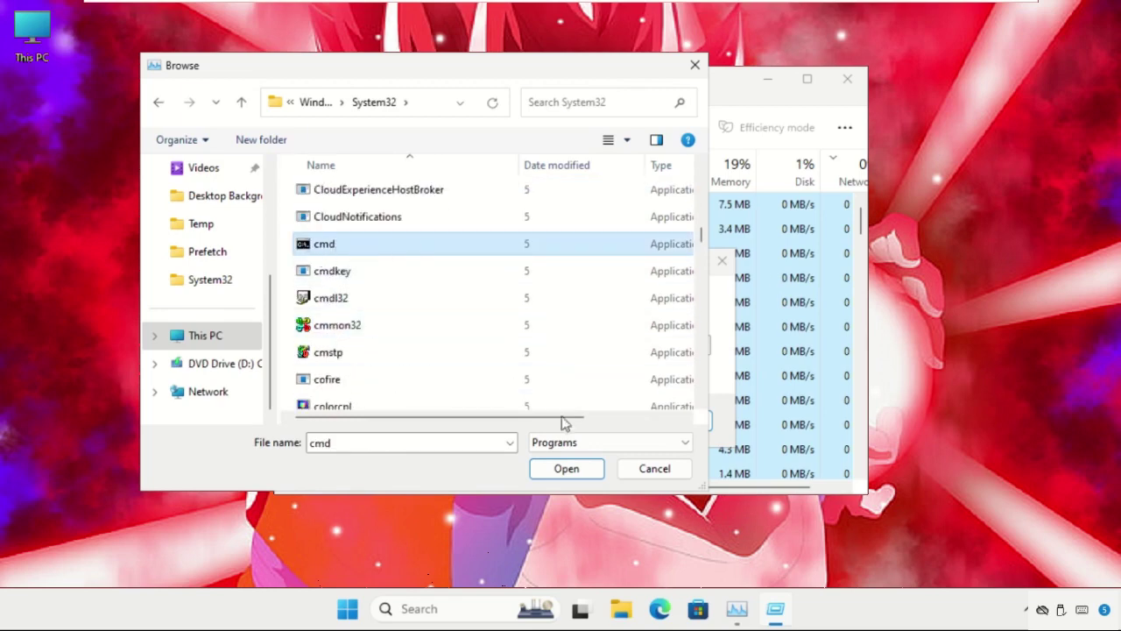
click(598, 480)
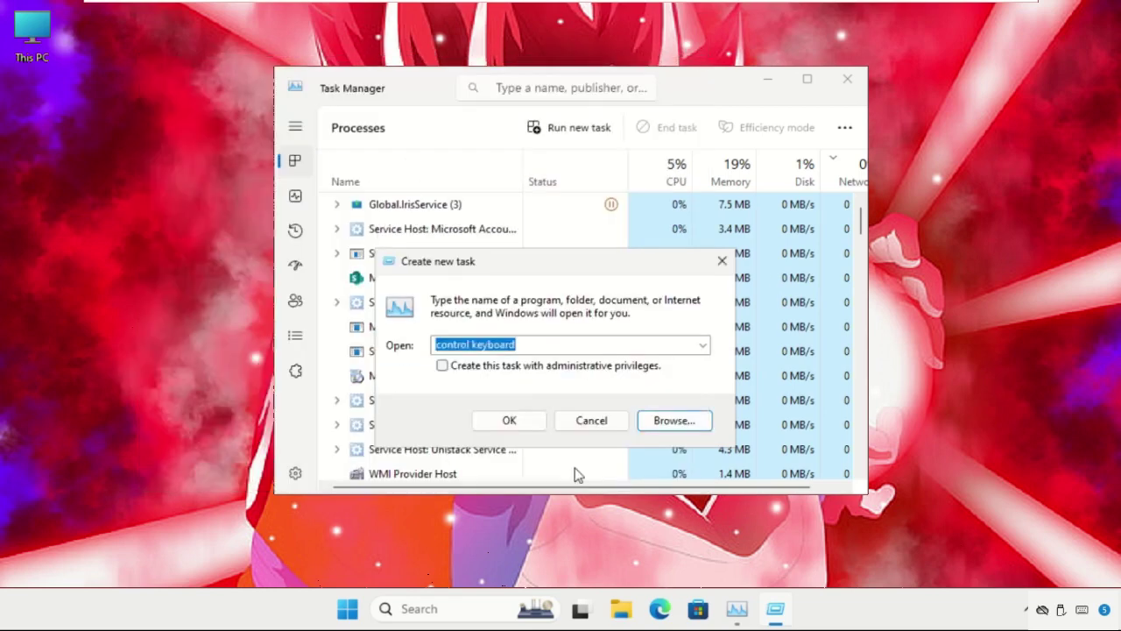
click(443, 366)
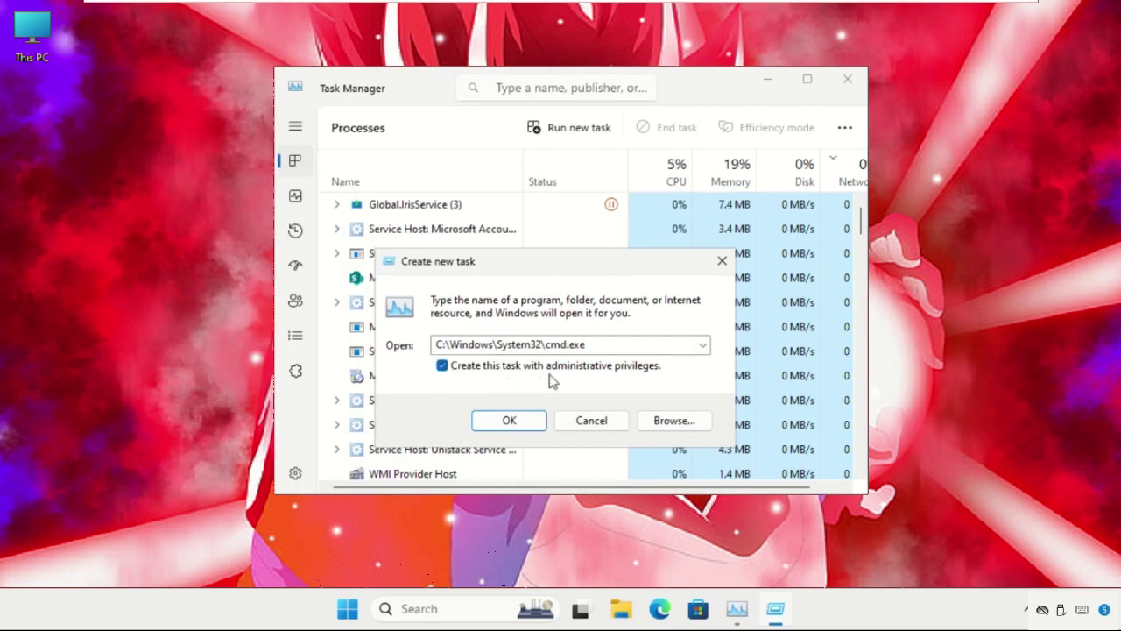
click(530, 421)
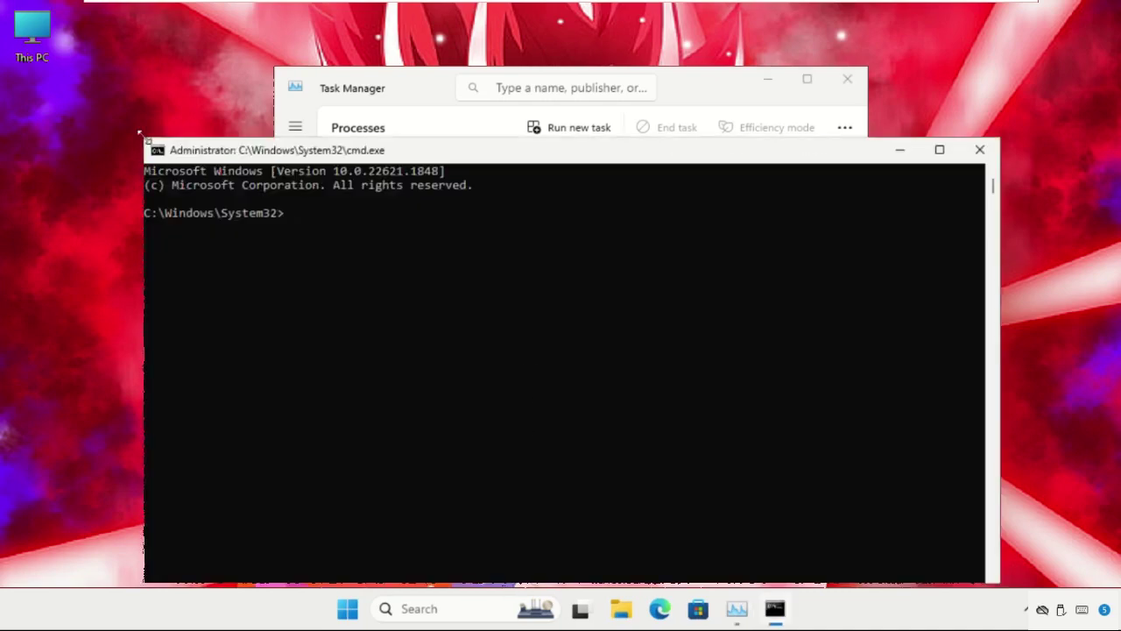
Step: Close Task Manager and run dism.exe /online /cleanup-image /restorehealth in the admin prompt
drag(143, 138, 399, 341)
click(847, 79)
drag(684, 364, 554, 156)
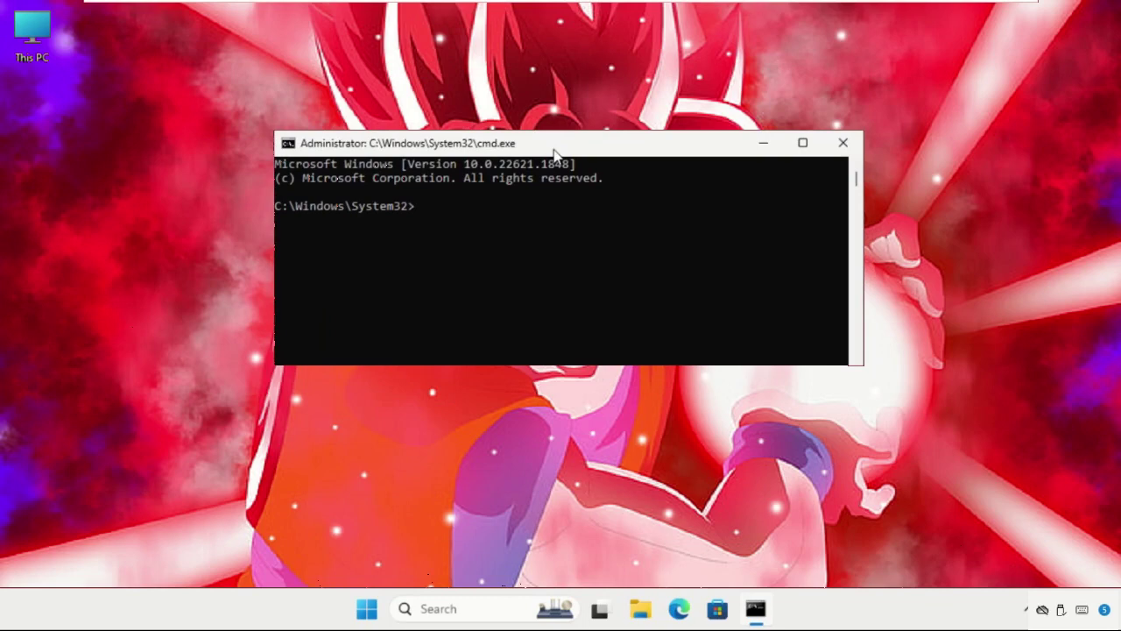
text(d)
text(ism )
text(exe /online /c)
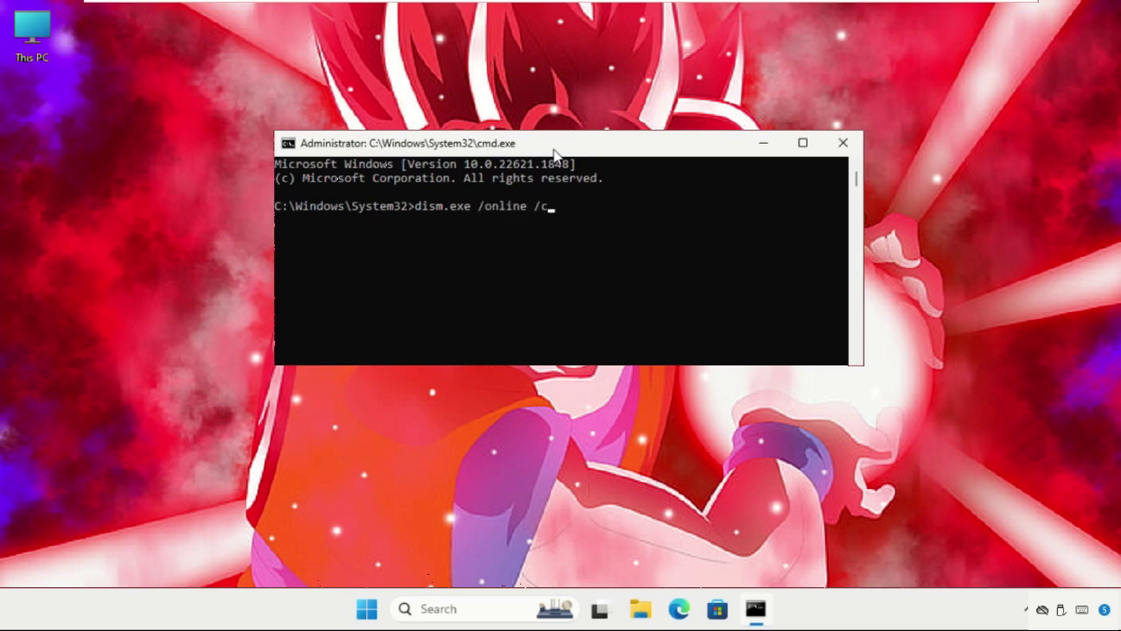
text(leanup-image /)
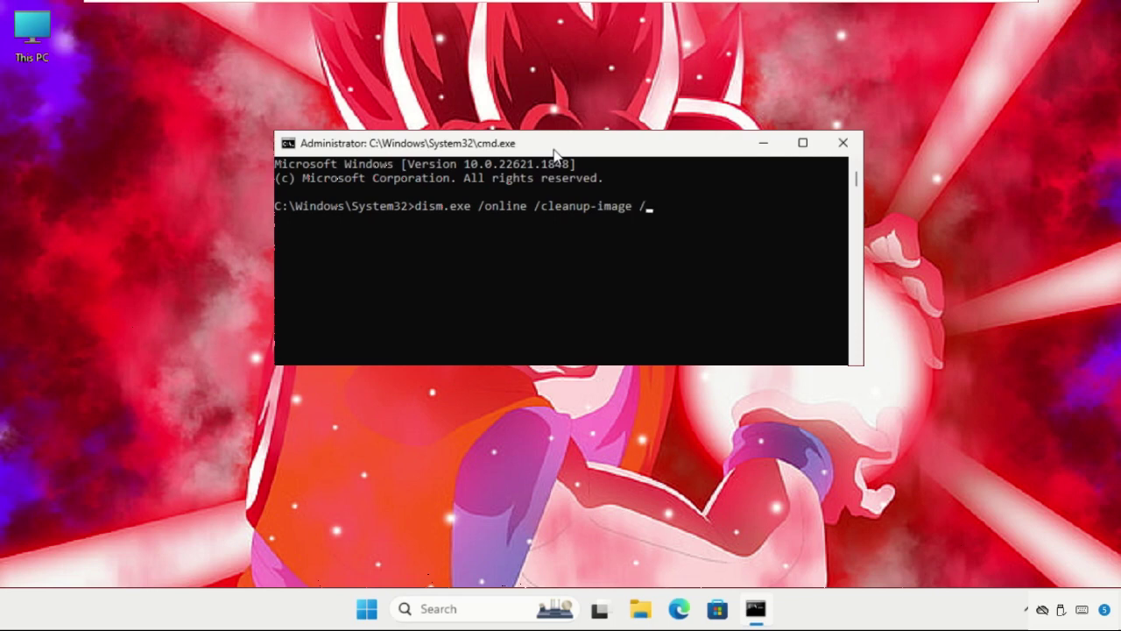
text(restorehealth)
key(Return)
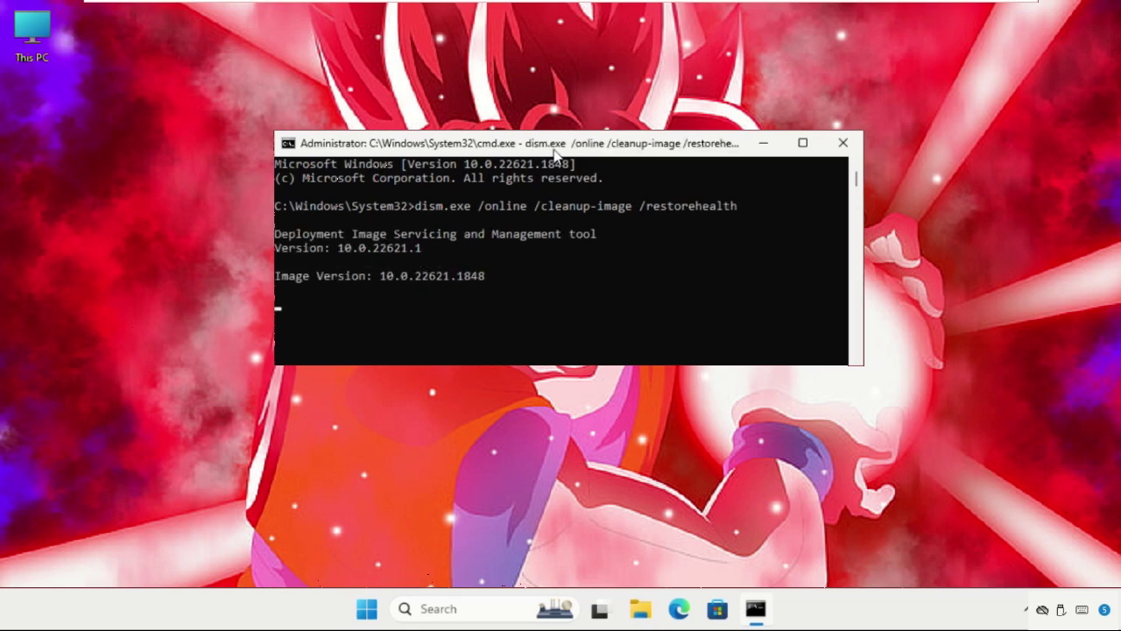